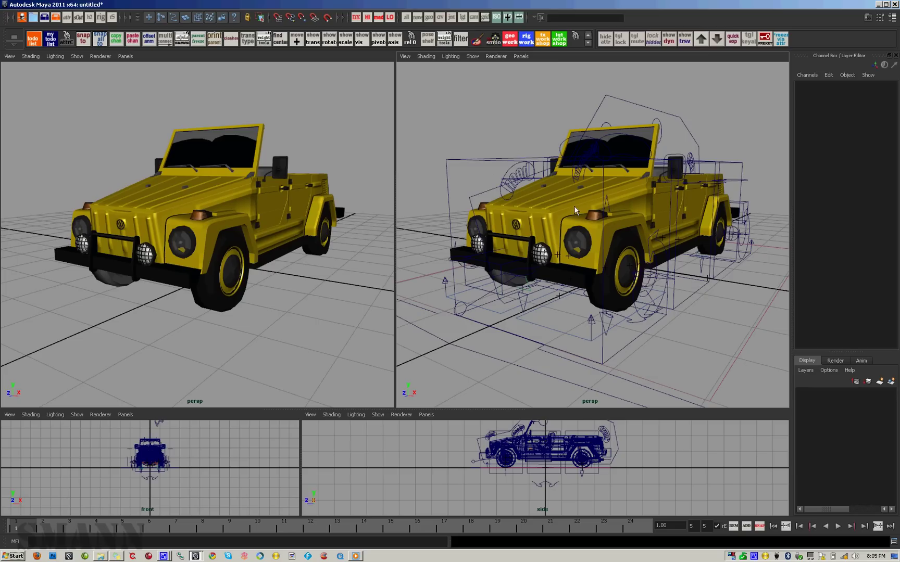
Step: Tumble the persp camera slightly to view the yellow VW Thing from a new angle
alt+drag(573, 206, 561, 214)
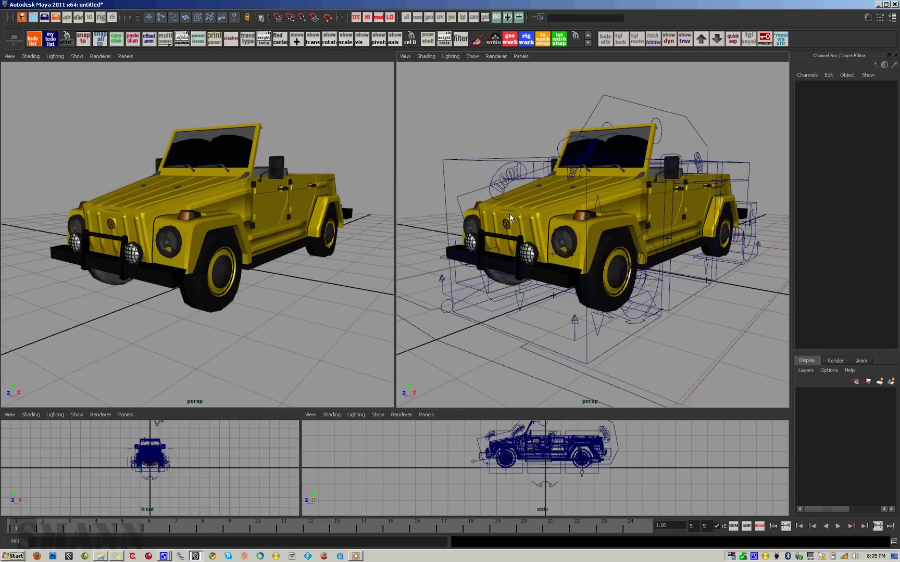
scroll(509, 214, up, 5)
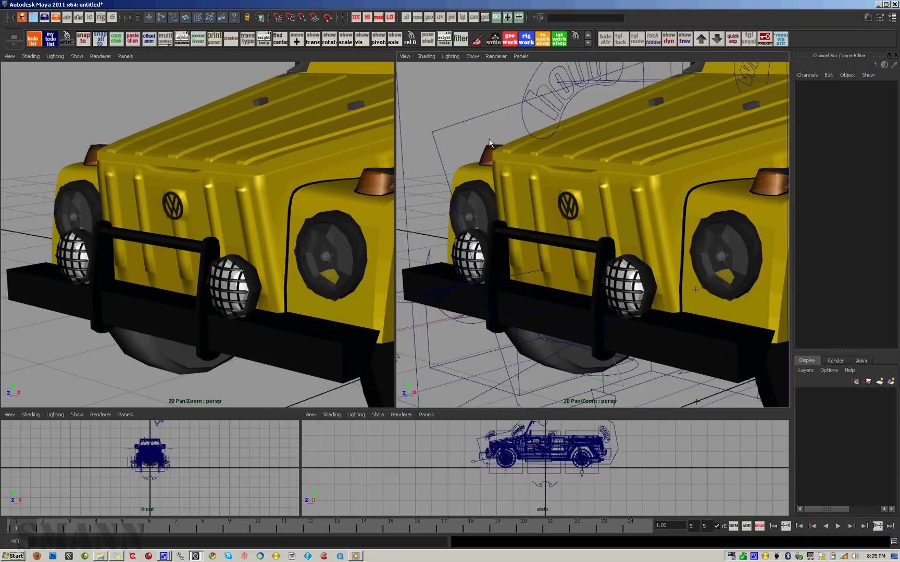
key(backslash)
key(backslash)
key(backslash)
key(backslash)
key(backslash)
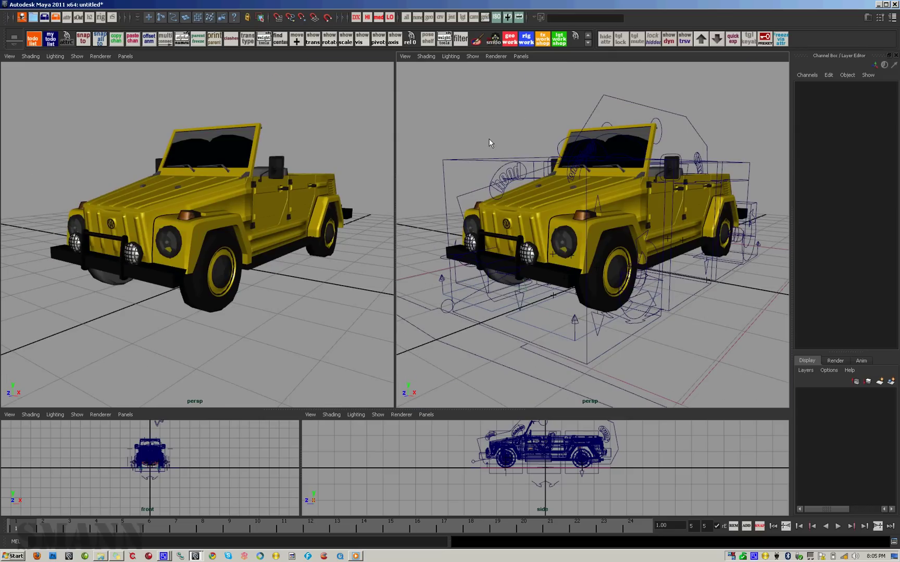
key(space)
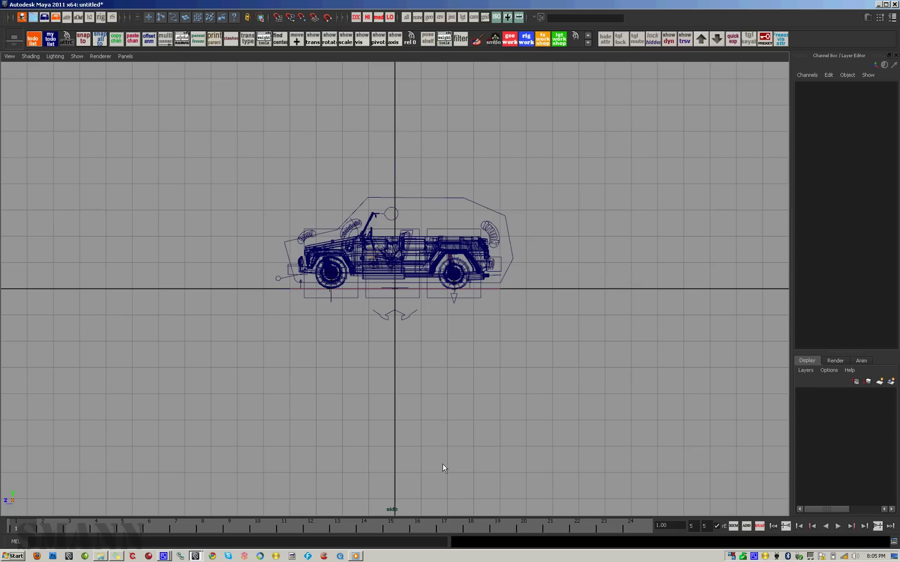
key(backslash)
key(backslash)
key(backslash)
key(backslash)
key(backslash)
key(backslash)
key(space)
scroll(609, 264, up, 5)
scroll(609, 264, down, 5)
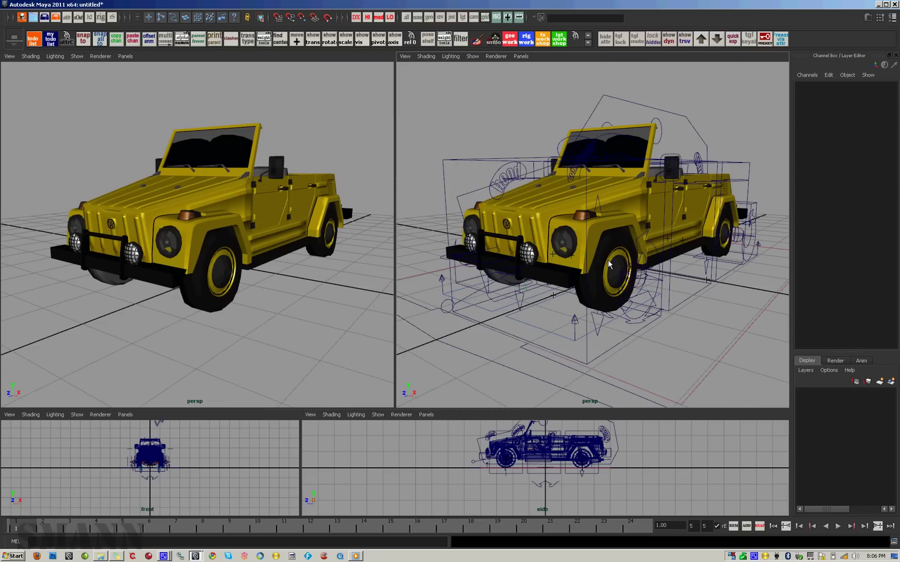
key(backslash)
scroll(609, 260, up, 5)
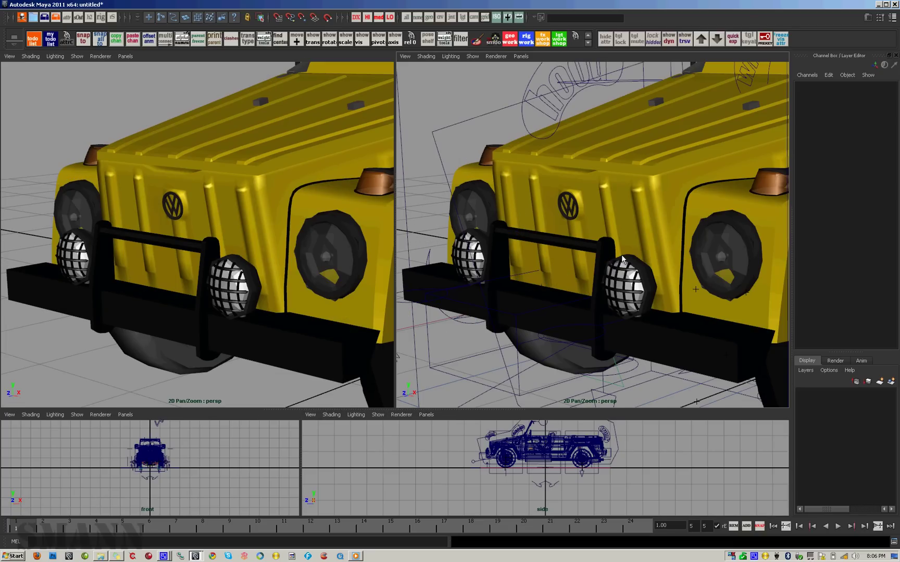
click(593, 250)
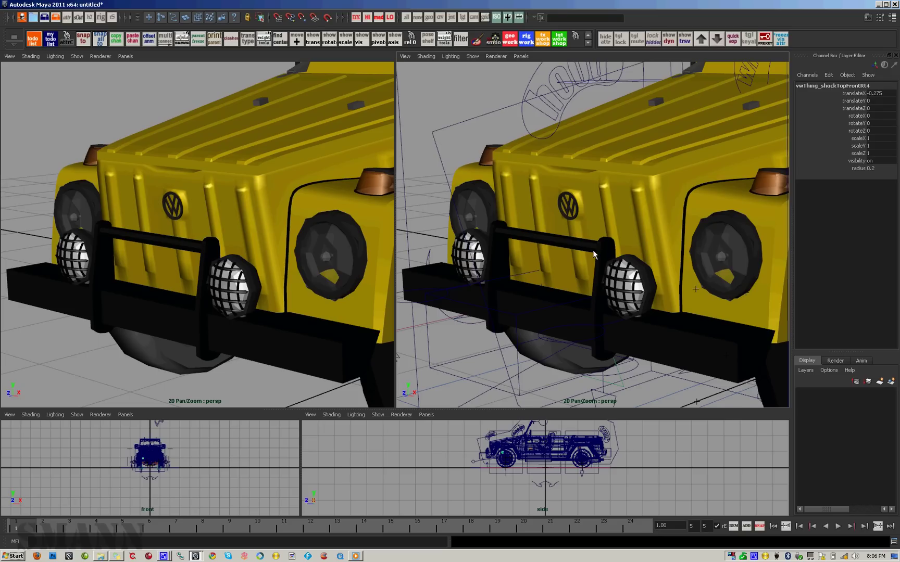
mouse_move(592, 250)
middle_down()
mouse_move(548, 201)
mouse_move(583, 281)
middle_up()
scroll(610, 225, down, 2)
scroll(553, 225, up, 2)
mouse_move(550, 238)
middle_down()
mouse_move(634, 238)
mouse_move(559, 248)
mouse_move(686, 223)
middle_up()
key(a)
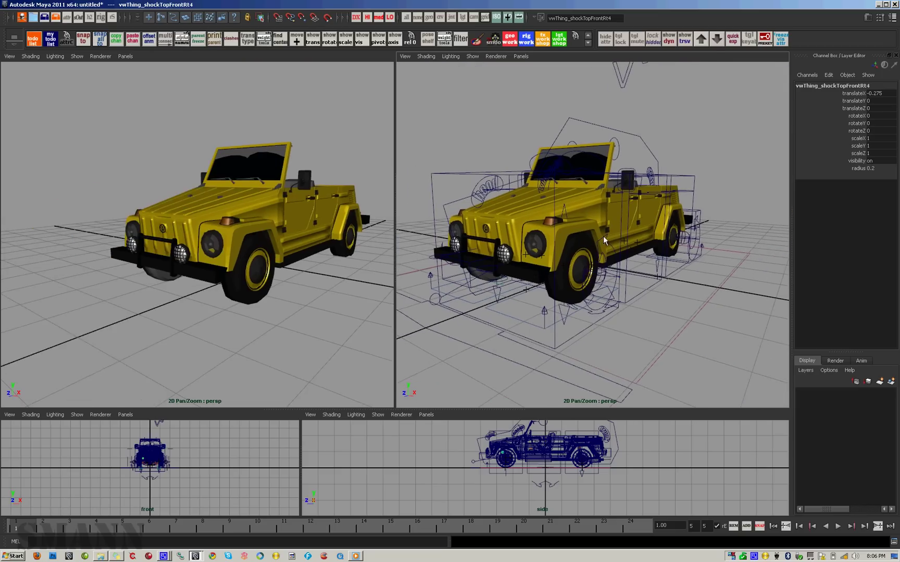
middle_drag(604, 236, 653, 237)
middle_drag(632, 187, 625, 233)
scroll(628, 233, up, 5)
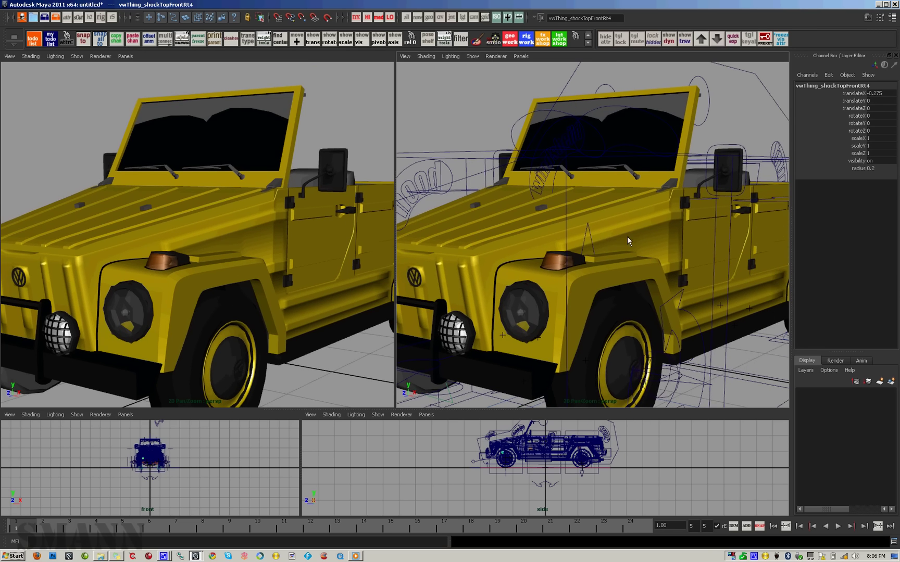
mouse_move(627, 237)
alt+mouse_down()
mouse_move(553, 236)
mouse_move(572, 235)
alt+mouse_up()
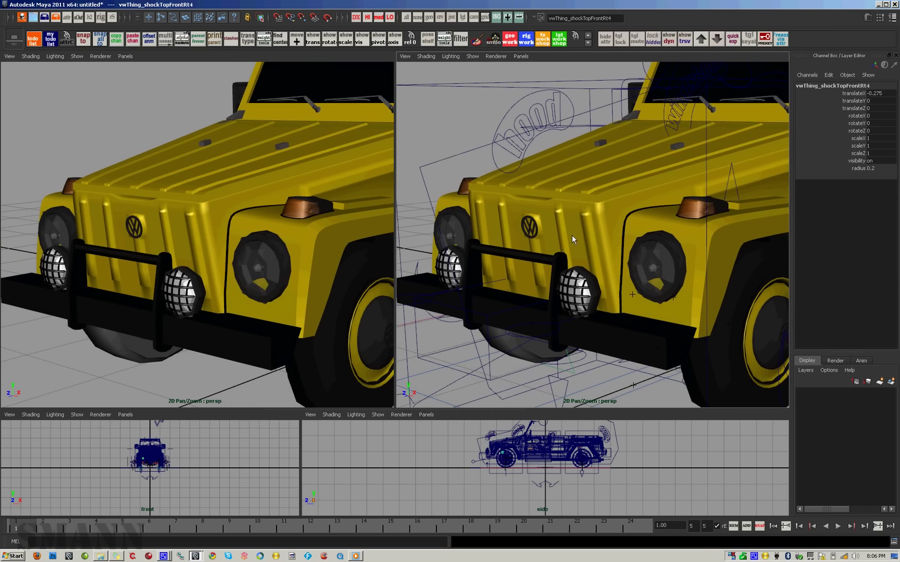
key(backslash)
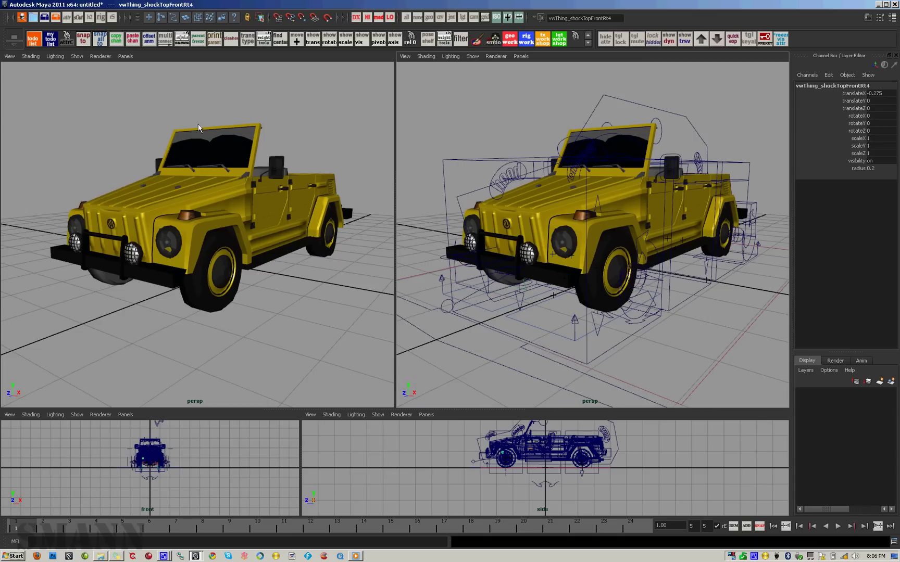
Step: Set the left persp panel to Ignore 2D Pan/Zoom, then toggle 2D Pan/Zoom twice in the right panel
click(10, 57)
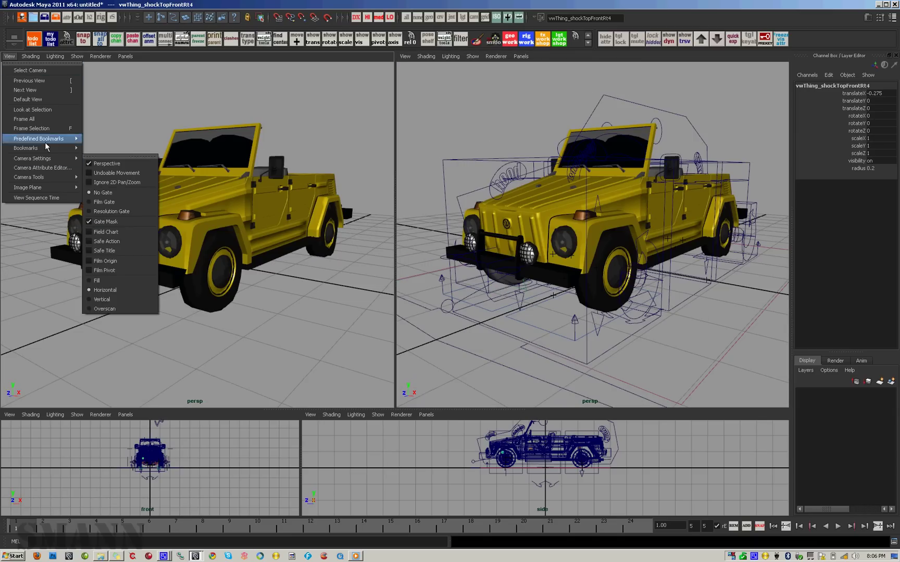
mouse_move(32, 158)
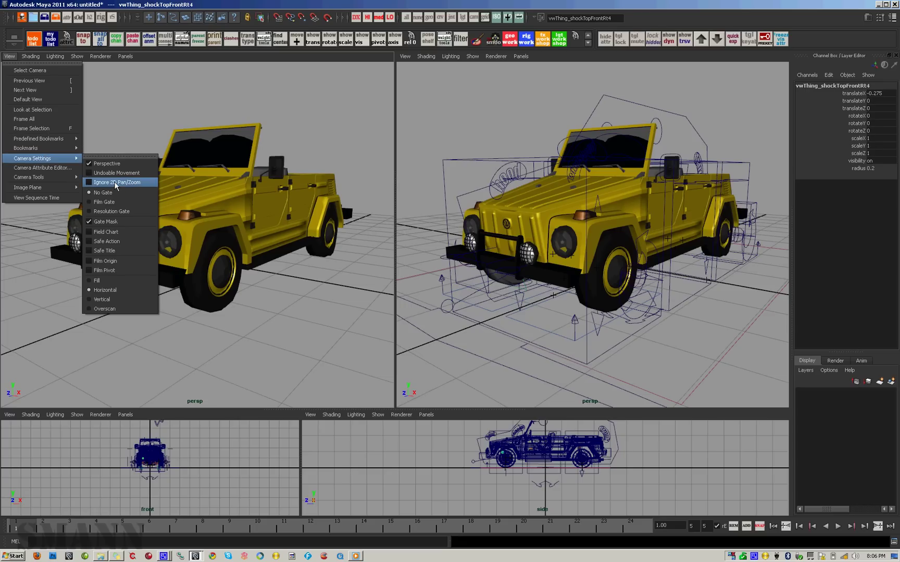
click(128, 183)
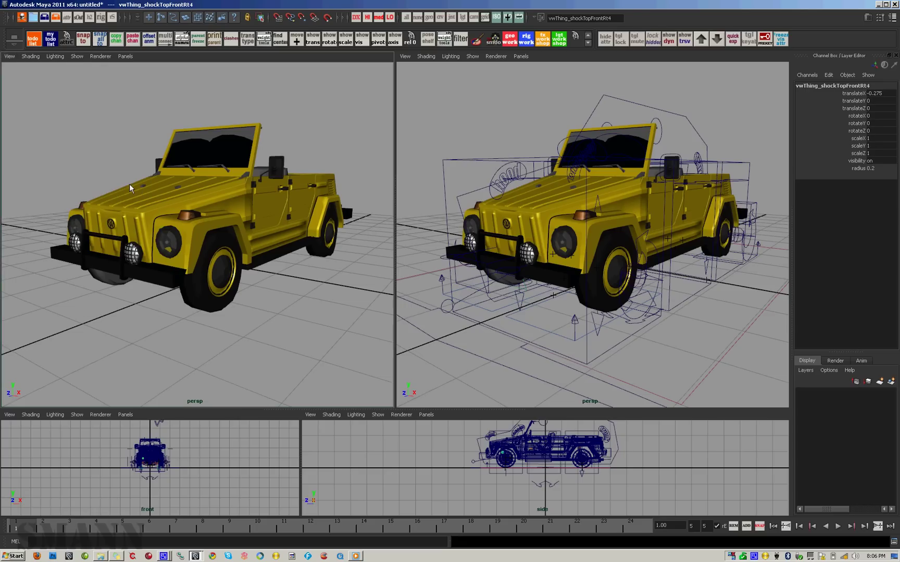
click(441, 140)
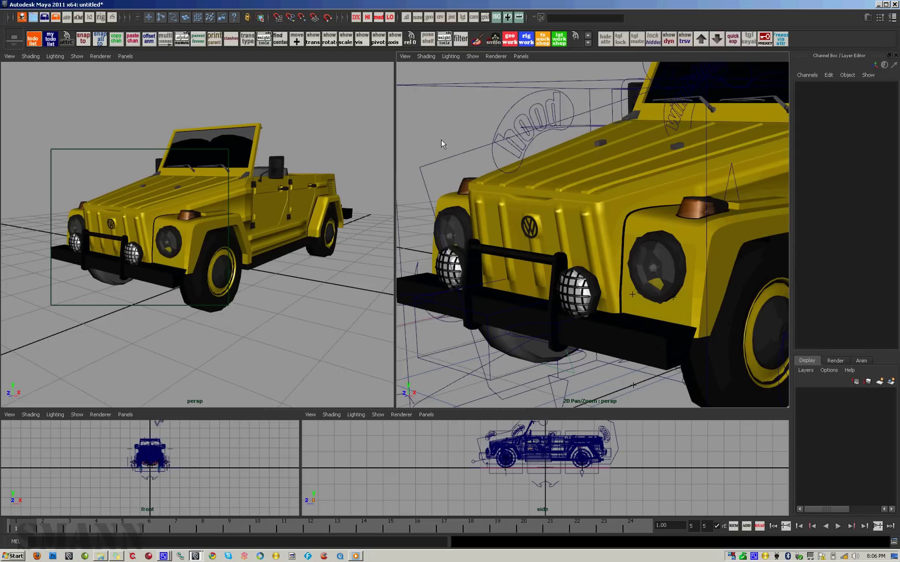
key(backslash)
key(backslash)
key(backslash)
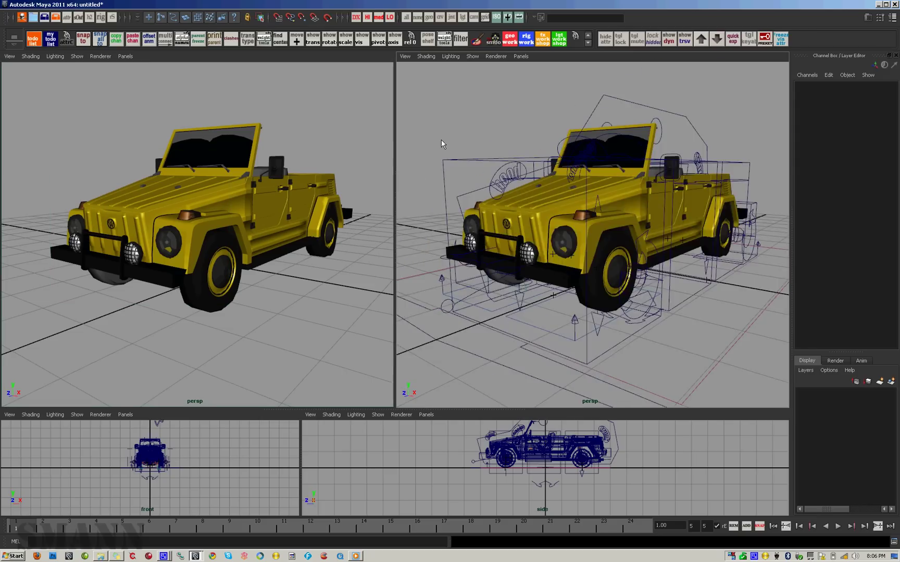
key(backslash)
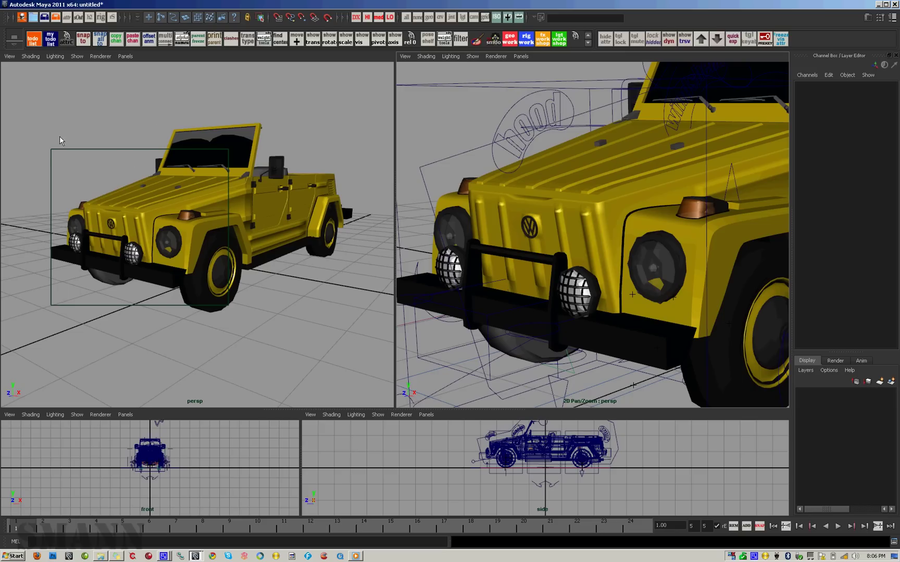
scroll(541, 244, up, 1)
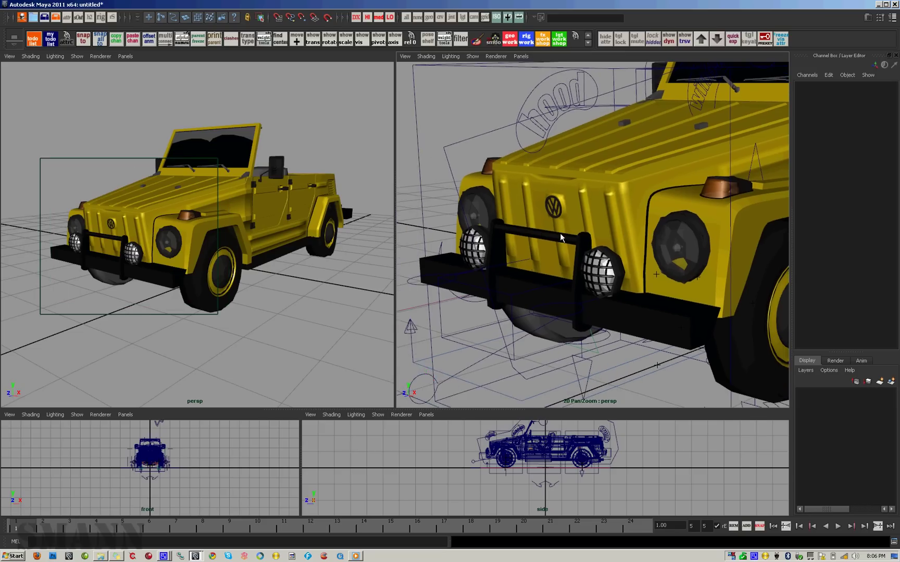
scroll(559, 233, up, 1)
scroll(547, 232, up, 1)
scroll(553, 233, up, 1)
Step: Pan the right 2D view, tumble side-on then frontal, and toggle 2D Pan/Zoom off and back on
middle_drag(587, 234, 606, 229)
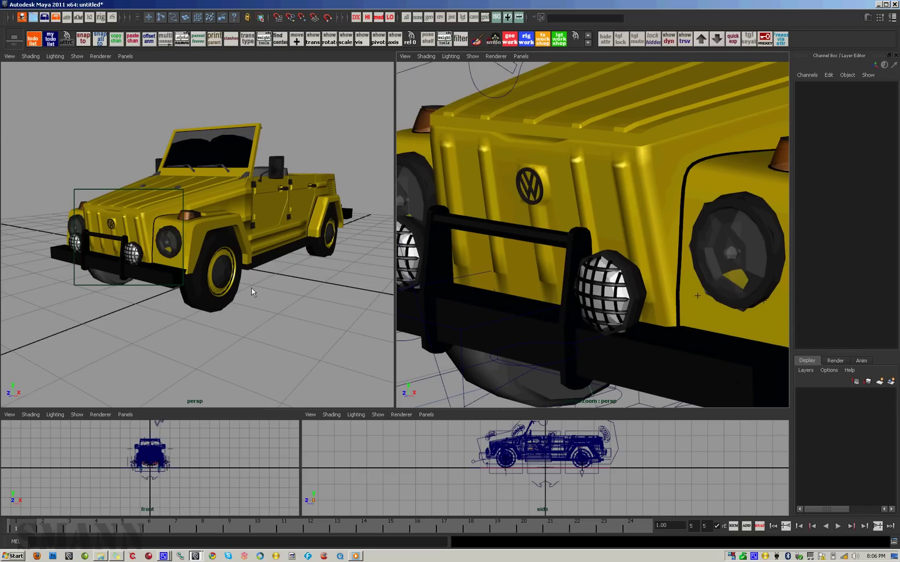
mouse_move(272, 289)
alt+mouse_down()
mouse_move(291, 290)
mouse_move(281, 281)
mouse_move(314, 294)
mouse_move(285, 317)
mouse_move(287, 293)
mouse_move(317, 299)
alt+mouse_up()
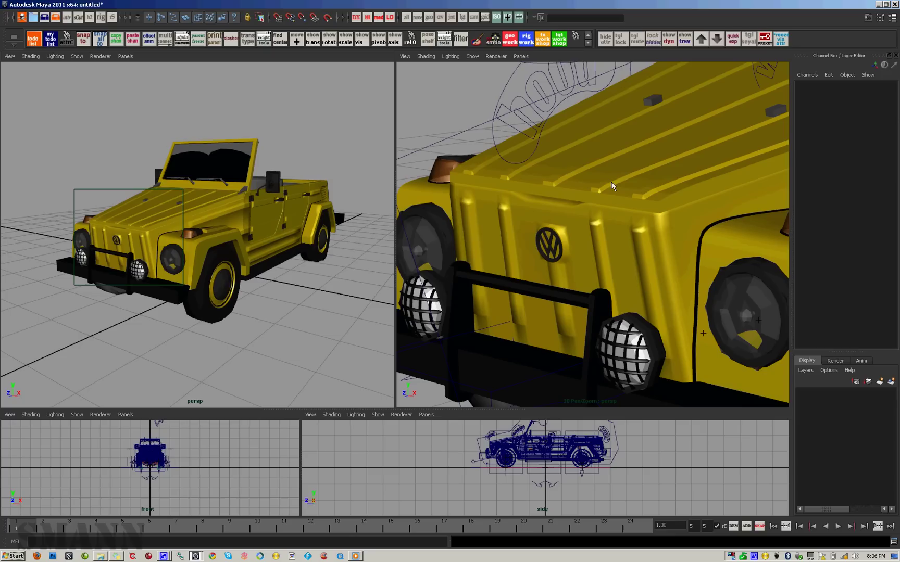
mouse_move(629, 195)
alt+mouse_down()
mouse_move(640, 189)
mouse_move(577, 176)
alt+mouse_up()
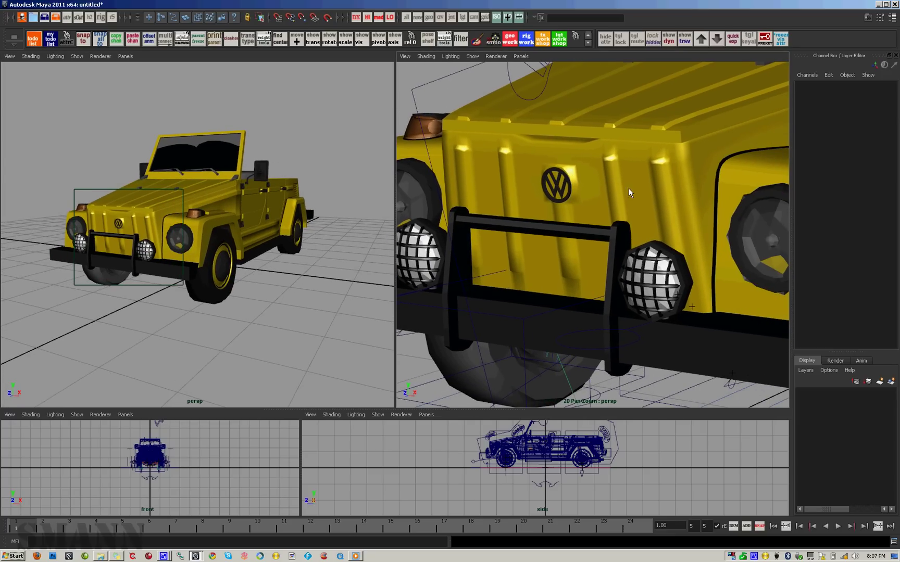
mouse_move(628, 187)
alt+right_down()
mouse_move(573, 179)
mouse_move(616, 195)
mouse_move(588, 197)
alt+right_up()
key(backslash)
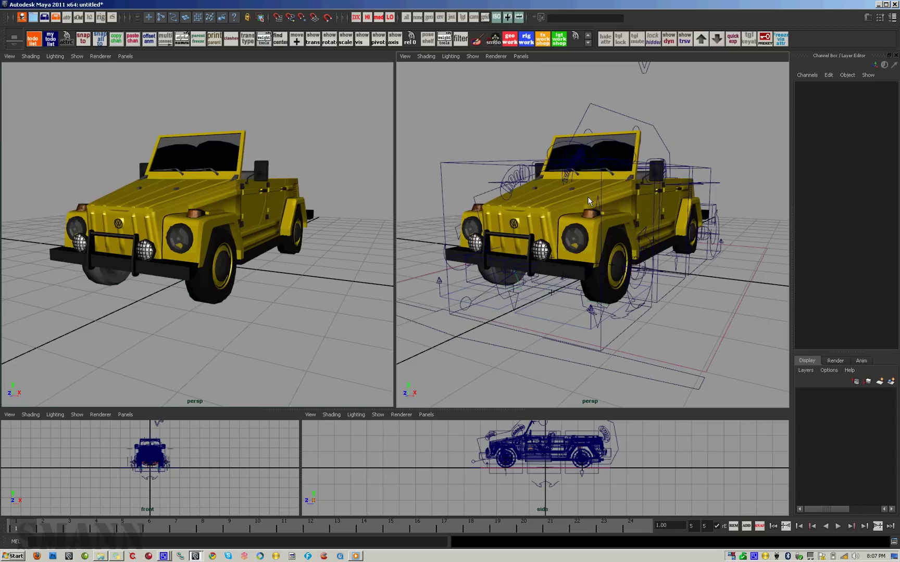
key(backslash)
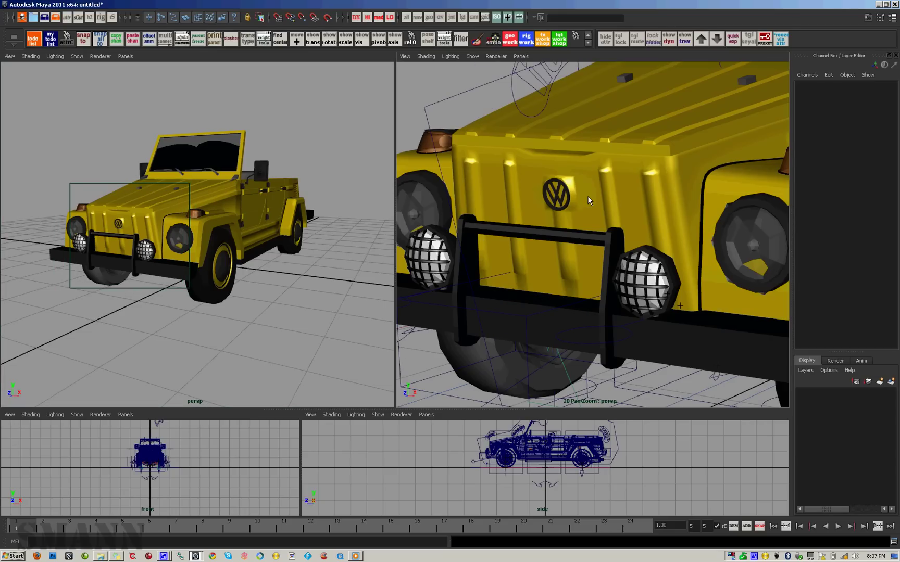